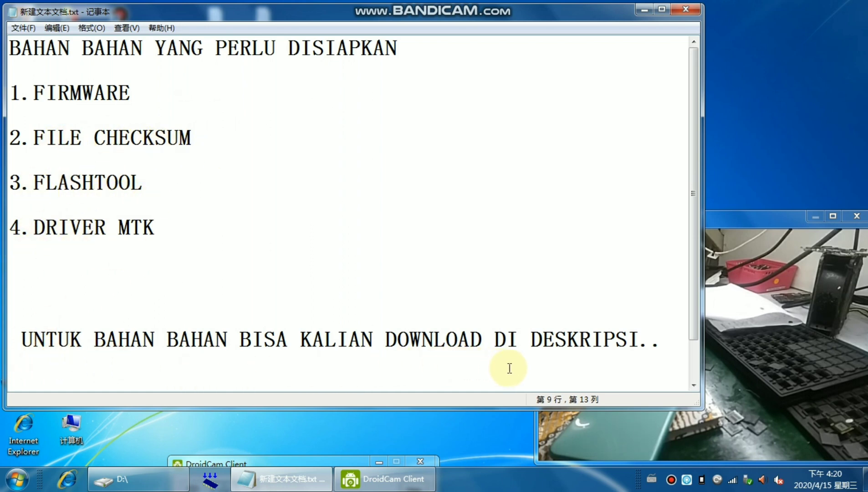
Step: Minimize the notes and open the CONTOH folder on drive D
left_click(641, 11)
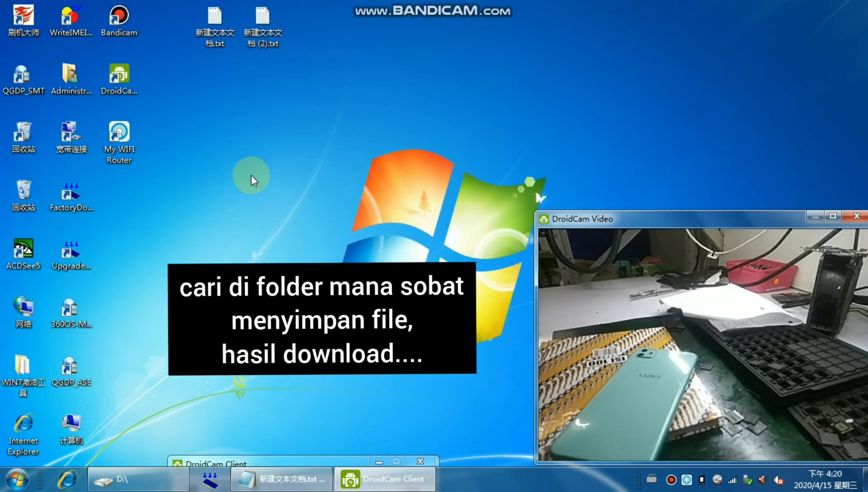
double_click(71, 430)
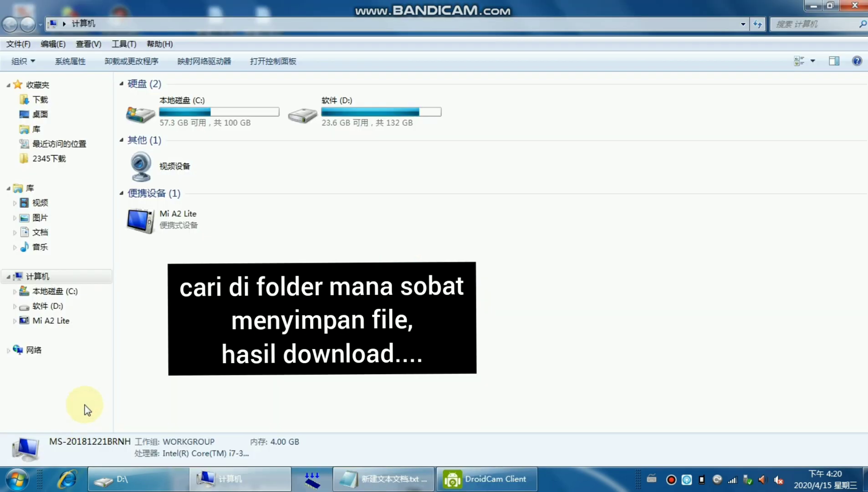
double_click(336, 112)
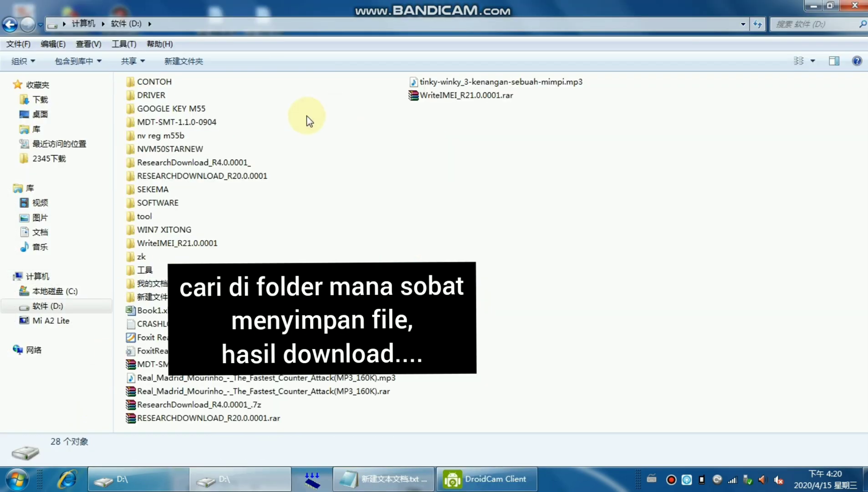
double_click(169, 82)
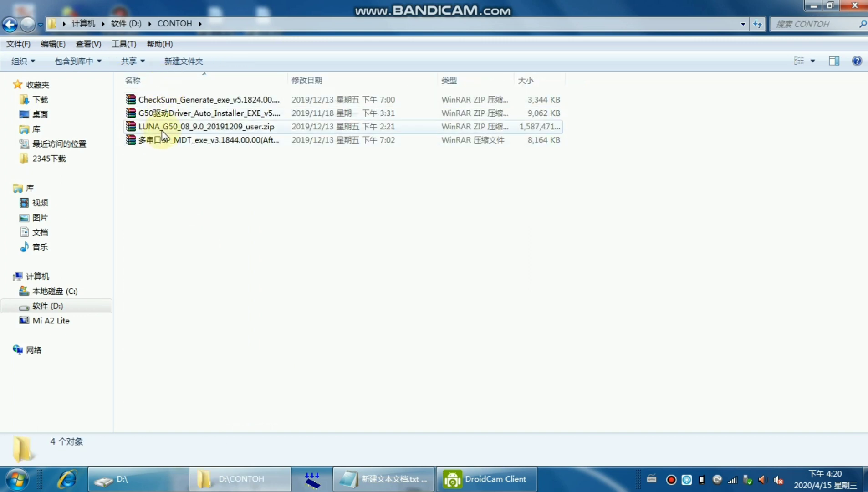
Step: Extract the CheckSum_Generate_exe and G50 Driver_Auto_Installer archives into the current folder
left_click(187, 101)
right_click(188, 101)
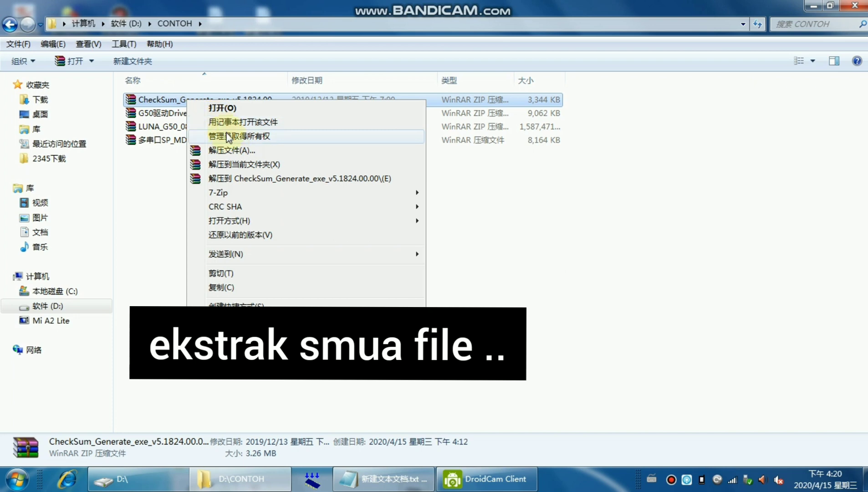
left_click(246, 165)
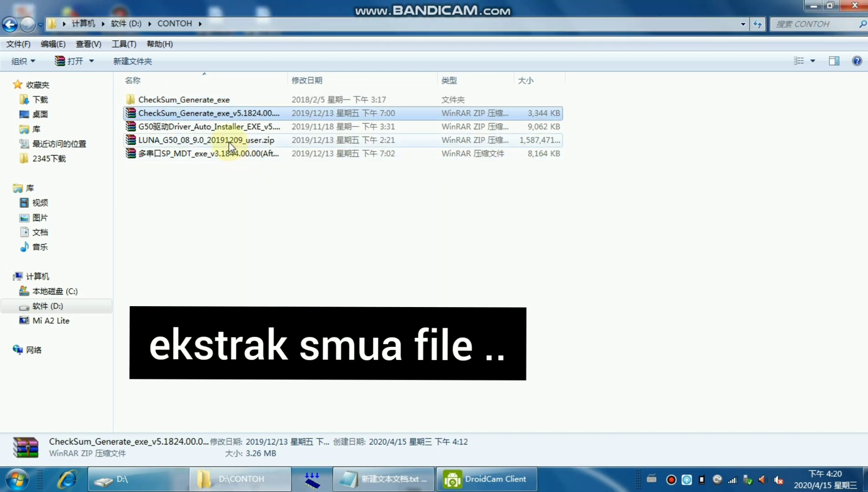
right_click(218, 130)
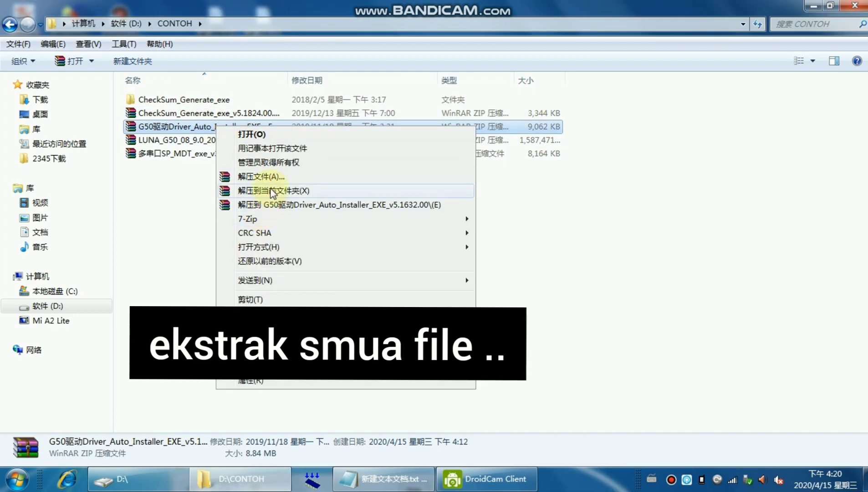
left_click(274, 190)
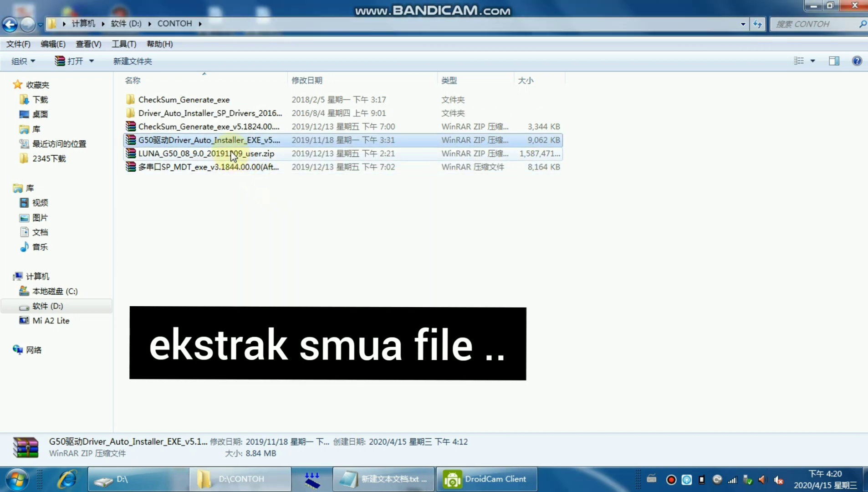
Step: Extract LUNA_G50_08_9.0_20191209_user.zip and the SP_MDT_exe_v3.1844.00.00 archive into the current folder
right_click(235, 166)
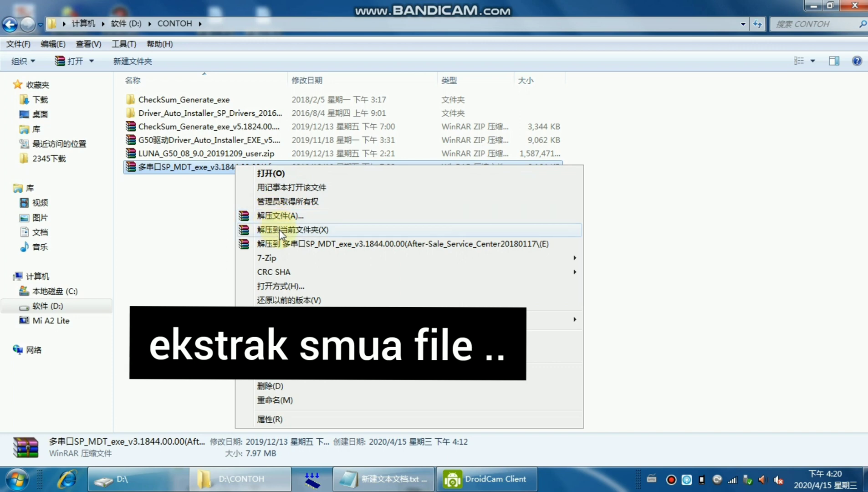
right_click(261, 153)
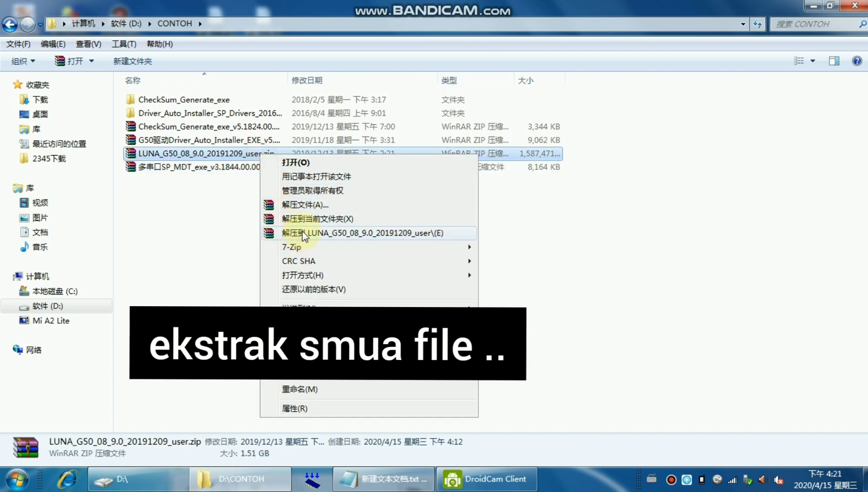
left_click(305, 219)
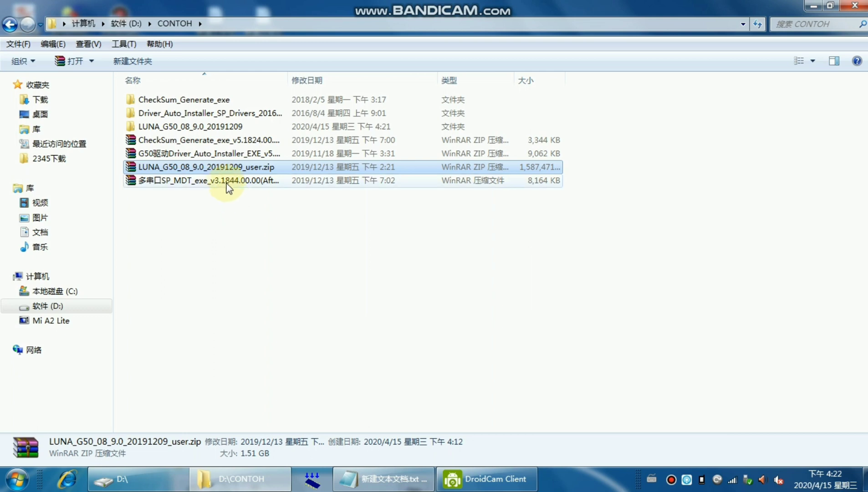
right_click(226, 181)
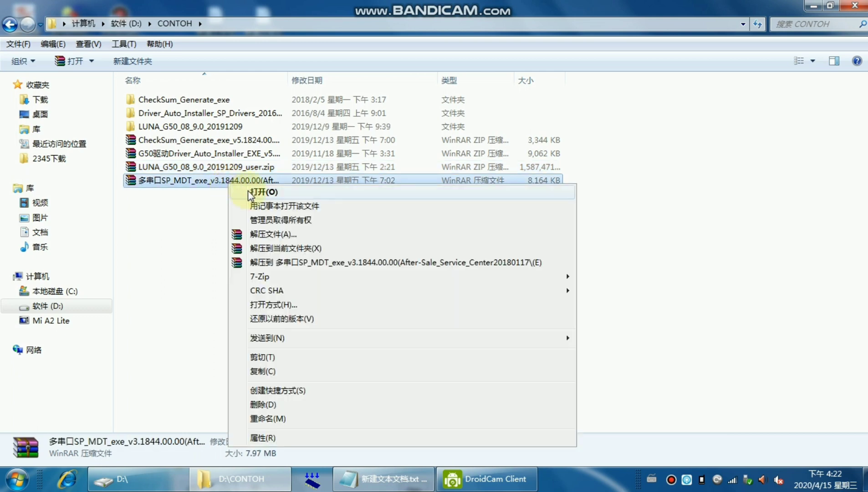
left_click(287, 247)
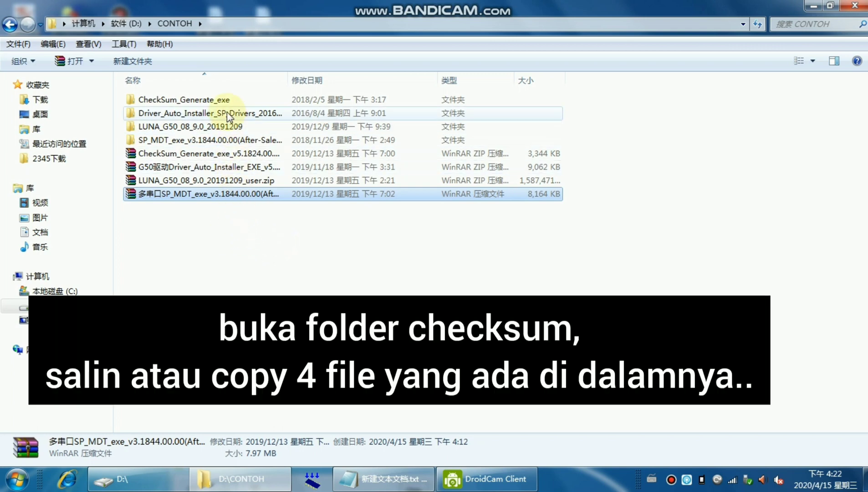
Step: Copy all four files from the CheckSum_Generate_exe folder into the LUNA_G50_08_9.0_20191209 firmware folder
double_click(215, 99)
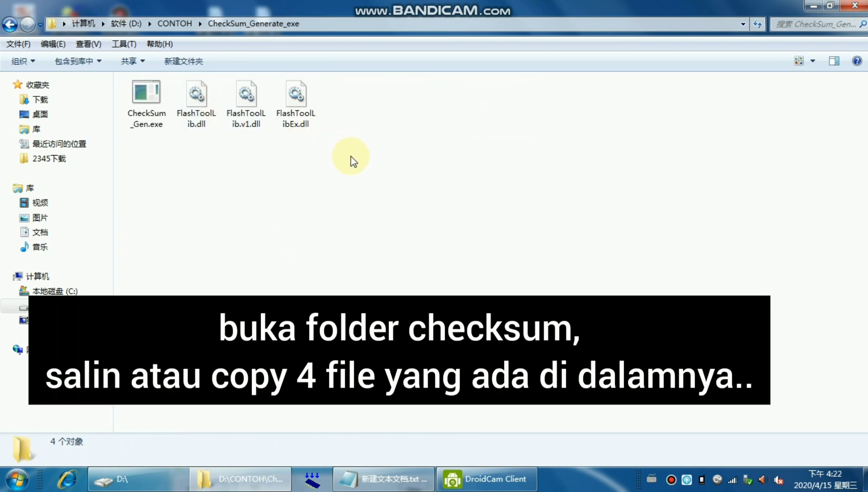
left_click_drag(351, 156, 152, 101)
right_click(152, 102)
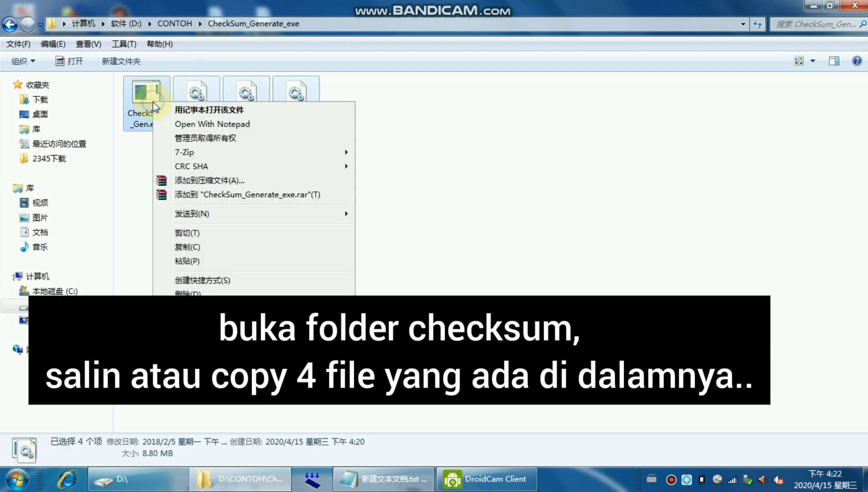
left_click(208, 246)
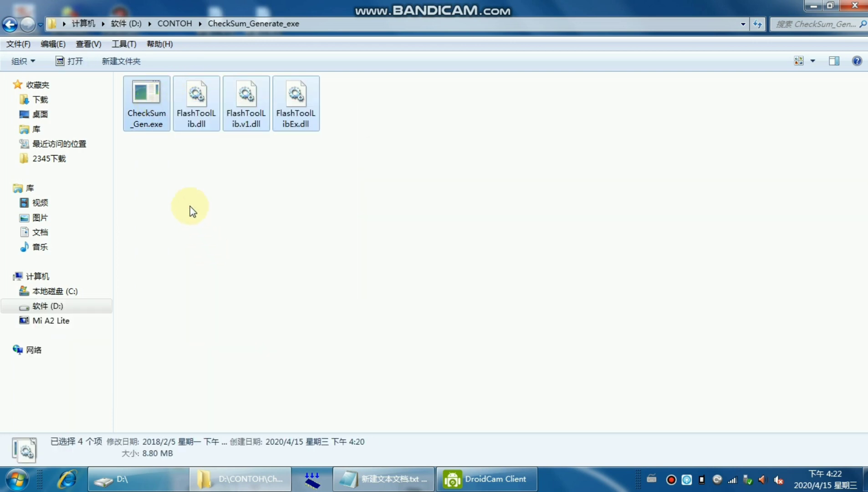
left_click(12, 26)
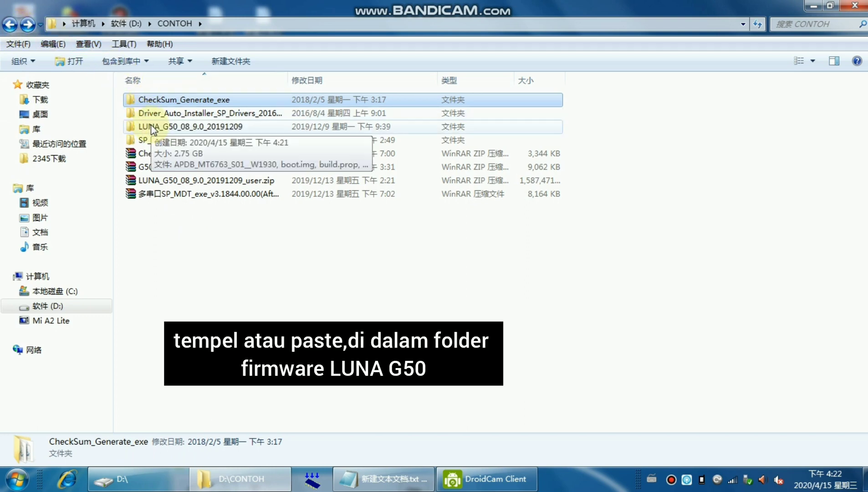
double_click(152, 128)
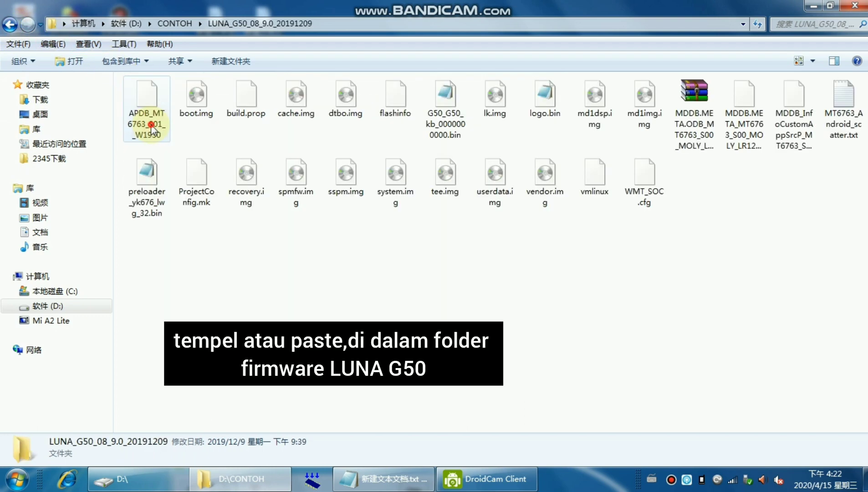
right_click(263, 233)
left_click(318, 323)
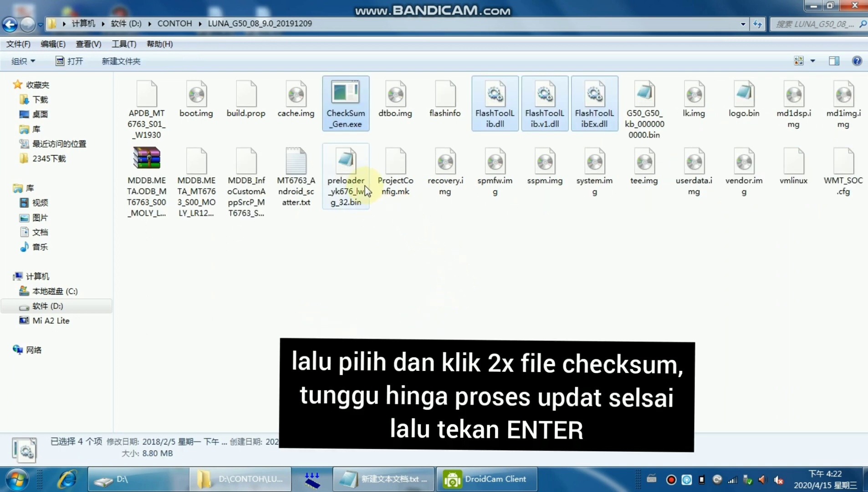
Step: Run CheckSum_Gen.exe in the firmware folder to generate Checksum.ini, and close its console once it completes
double_click(339, 105)
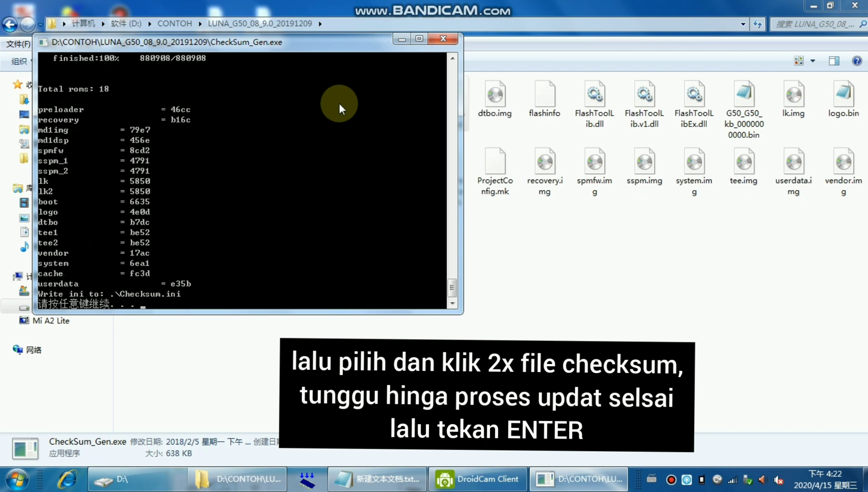
key("Return")
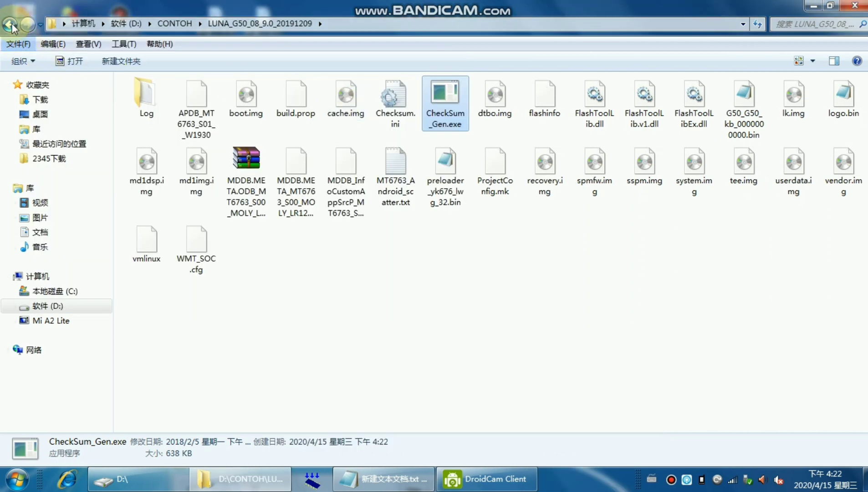
Step: Look inside the Driver_Auto_Installer_SP_Drivers_20160804 folder for the driver installer, and return to the CONTOH folder
left_click(11, 25)
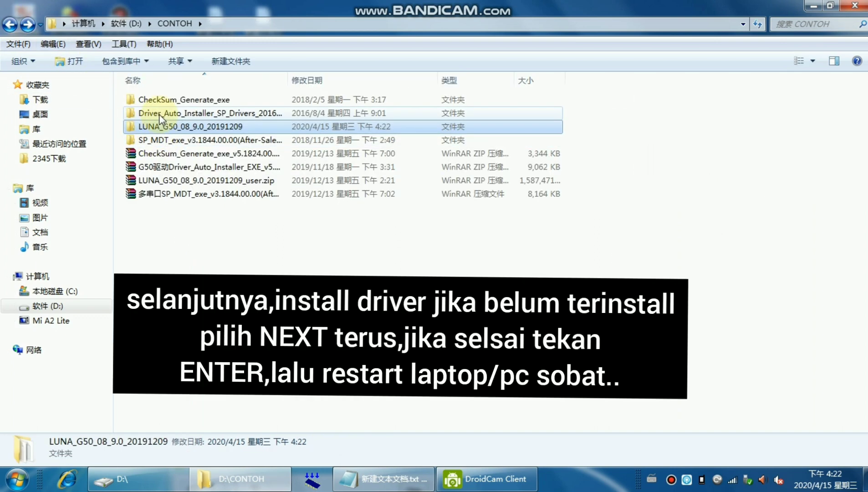
double_click(160, 117)
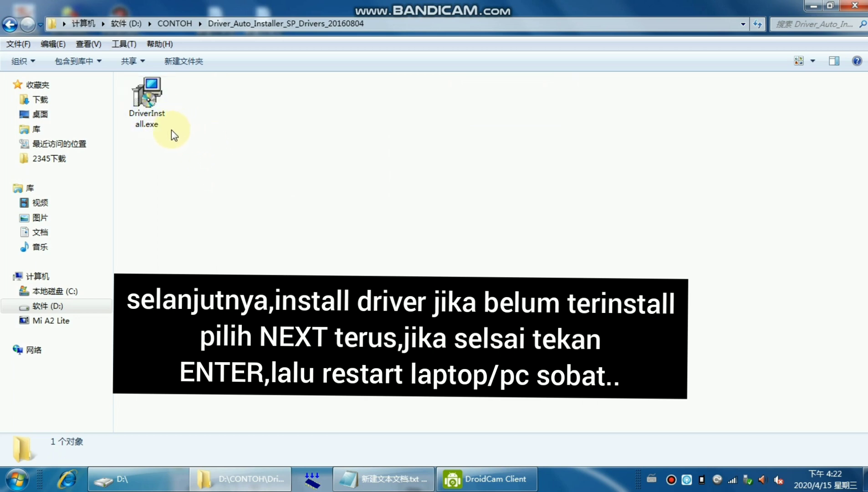
left_click(11, 25)
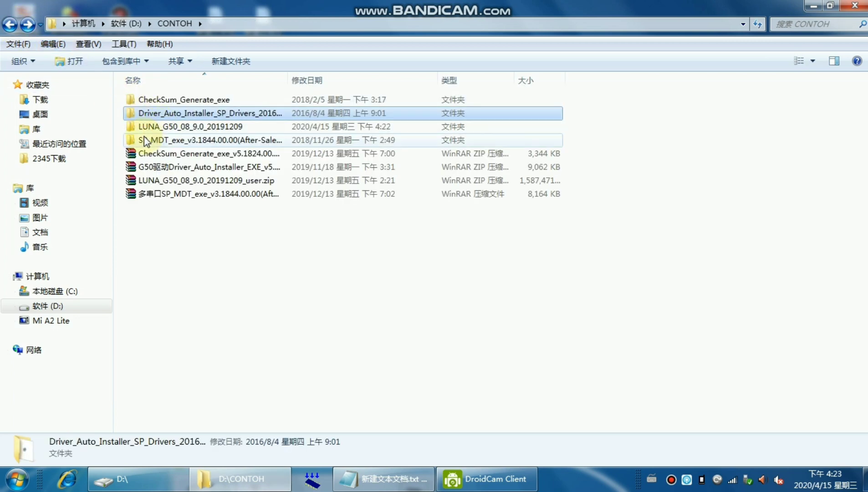
Step: Launch SPMultiPortFlashDownloadProject.exe from the SP_MDT output folder and dismiss its startup messages
double_click(144, 138)
double_click(144, 115)
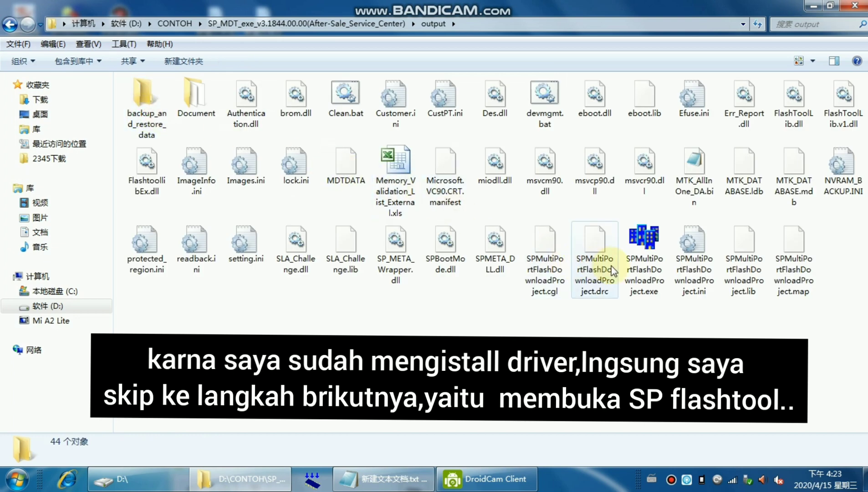
double_click(635, 268)
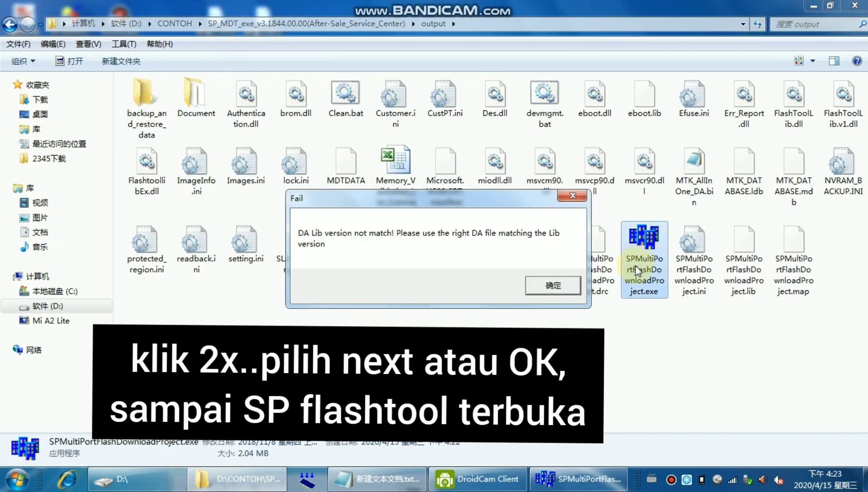
left_click(561, 287)
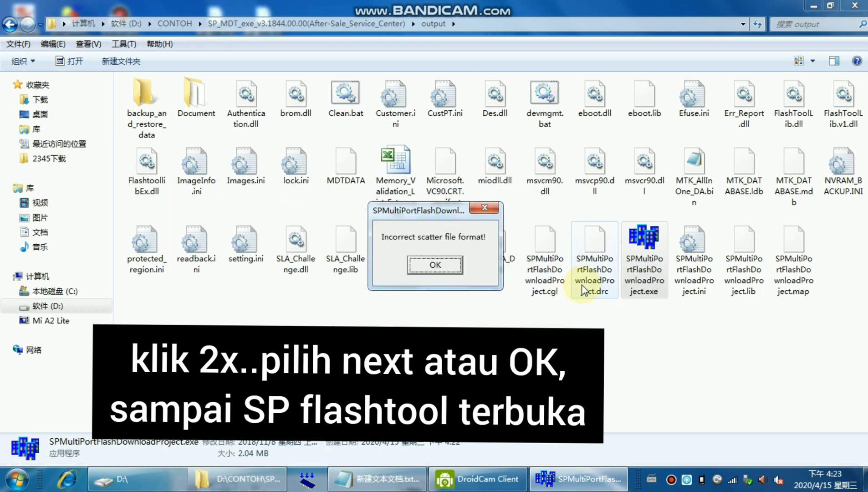
left_click(441, 260)
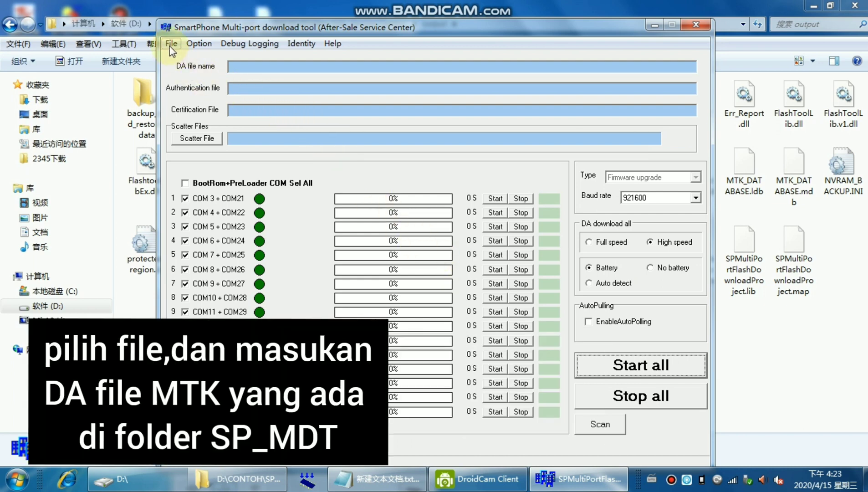
Step: Load MTK_AllInOne_DA.bin from the SP_MDT output folder in D:\CONTOH as the download agent file
left_click(170, 46)
left_click(188, 60)
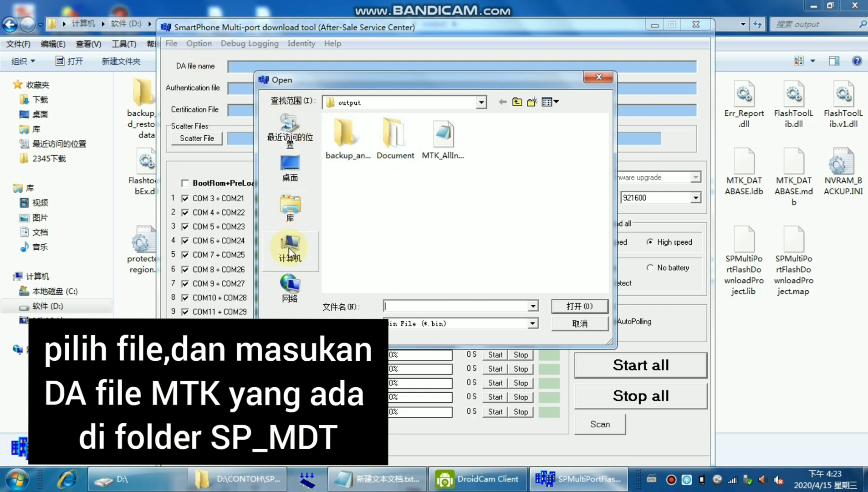
left_click(292, 261)
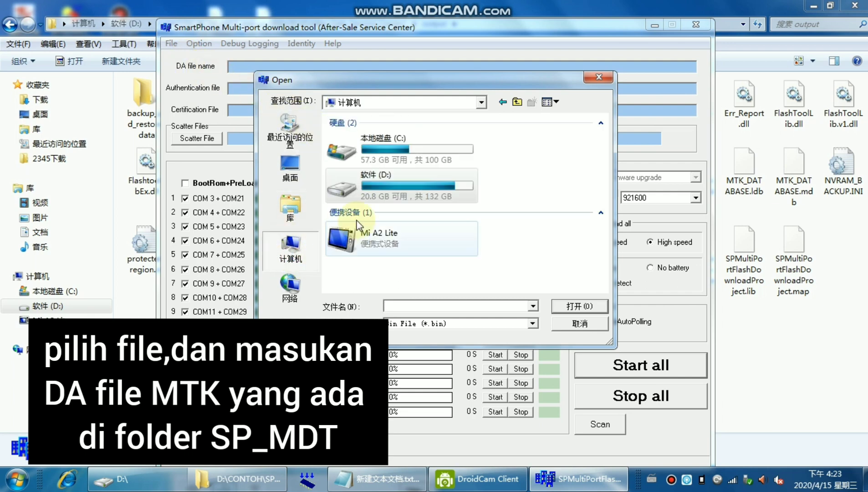
double_click(385, 194)
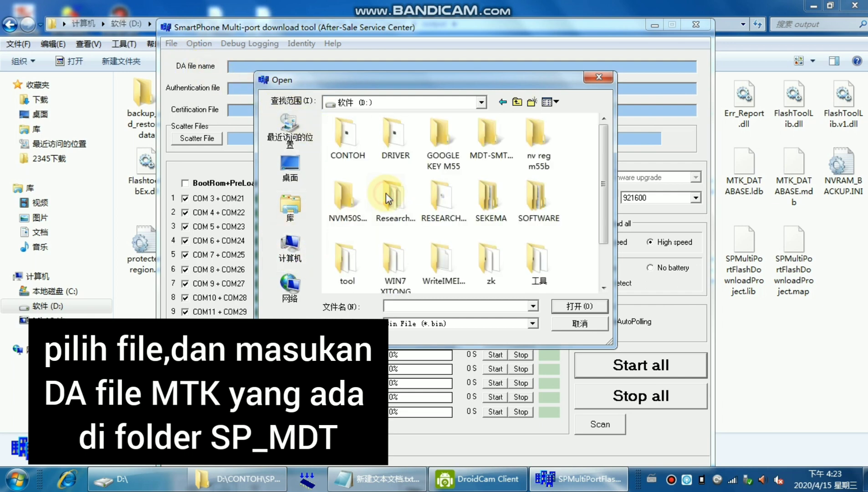
double_click(349, 150)
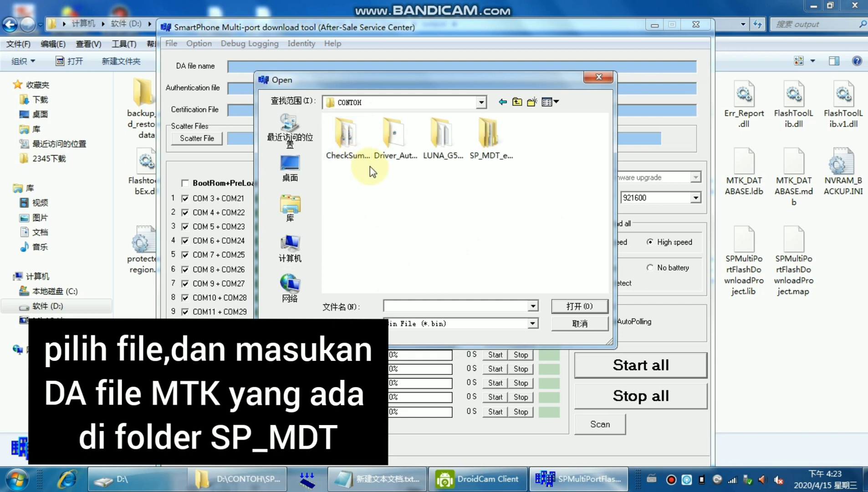
double_click(486, 150)
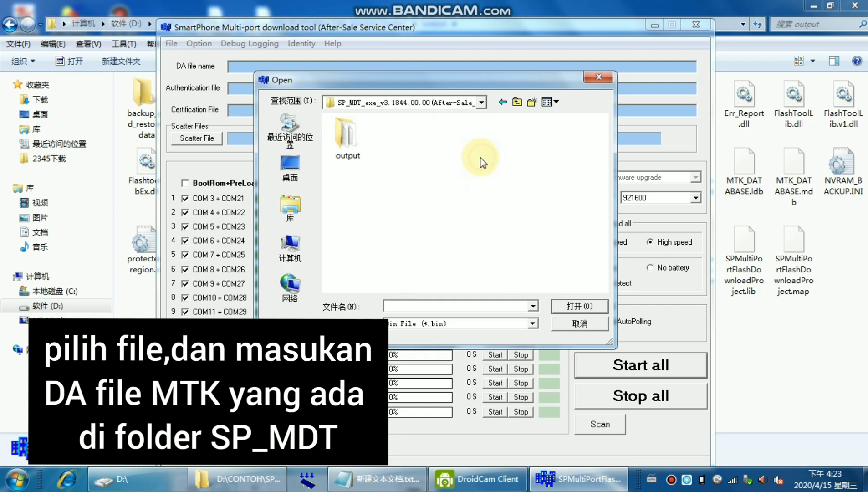
double_click(350, 145)
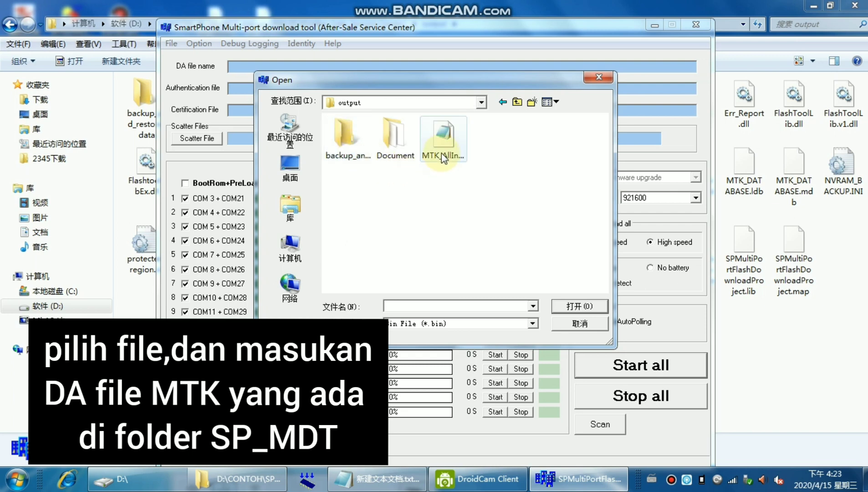
left_click(441, 154)
left_click(578, 309)
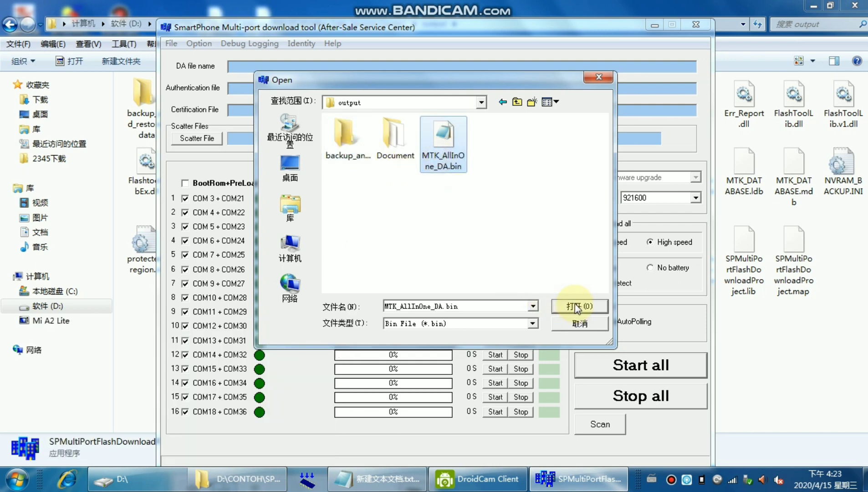
Step: Load the MT6763_Android_scatter.txt scatter file from the LUNA_G50_08_9.0_20191209 folder in D:\CONTOH
left_click(218, 136)
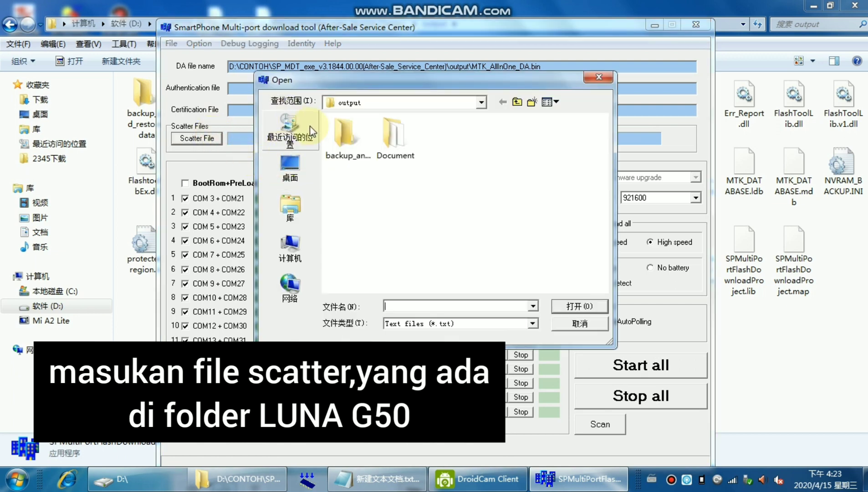
left_click(290, 242)
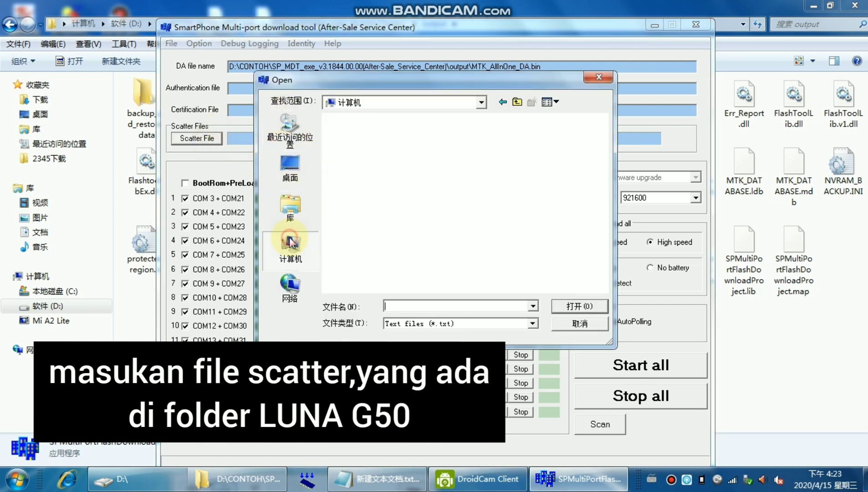
double_click(343, 187)
left_click(336, 147)
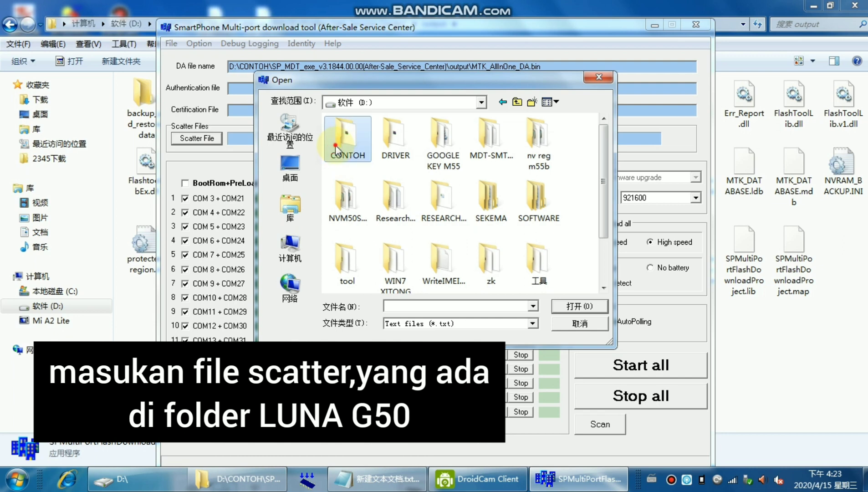
double_click(336, 147)
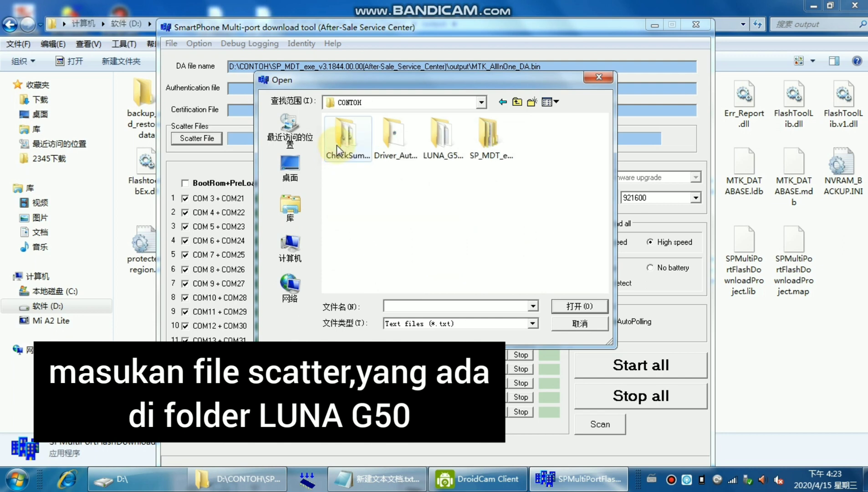
double_click(437, 152)
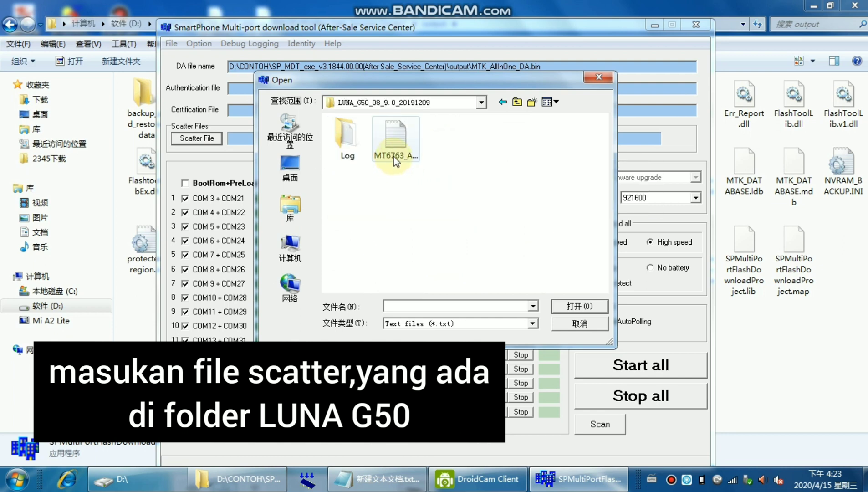
left_click(394, 157)
left_click(568, 305)
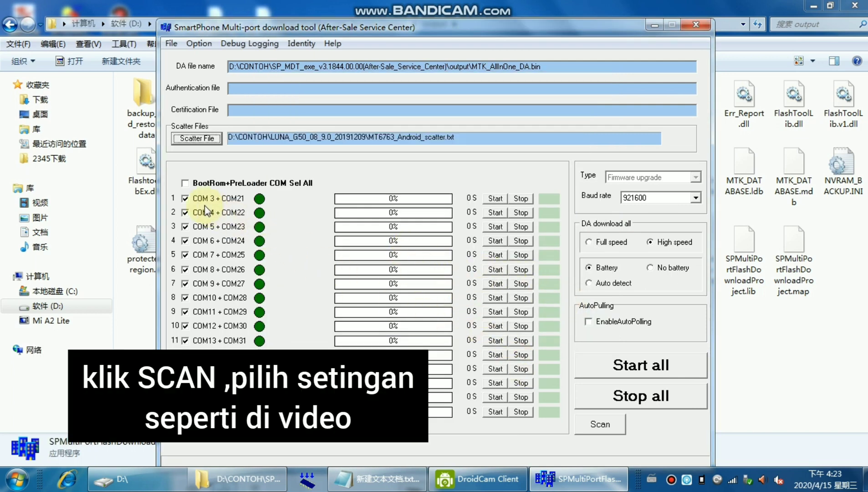
Step: Deselect all COM port rows and enable only rows 1, 2 and 3 (COM 3, COM 4 and COM 5)
left_click(185, 182)
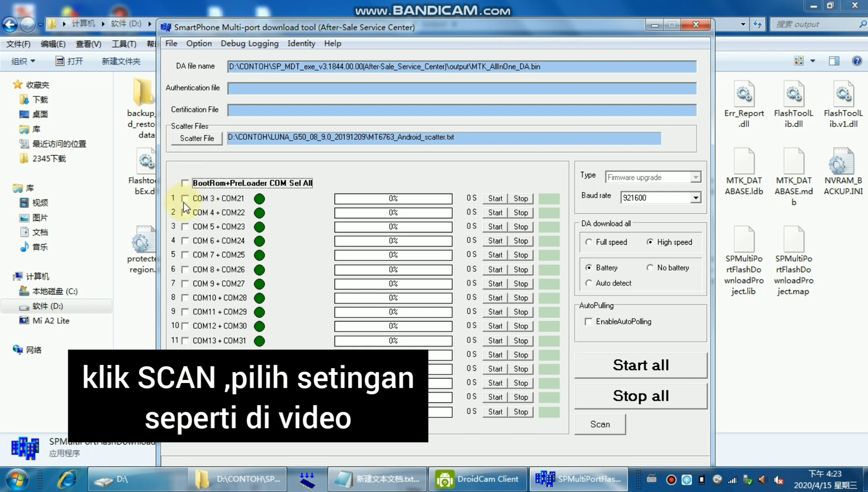
left_click(185, 199)
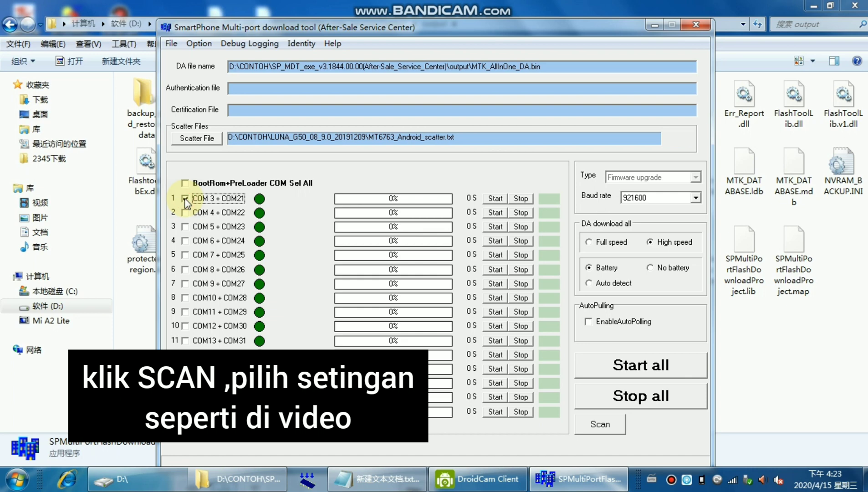
left_click(186, 215)
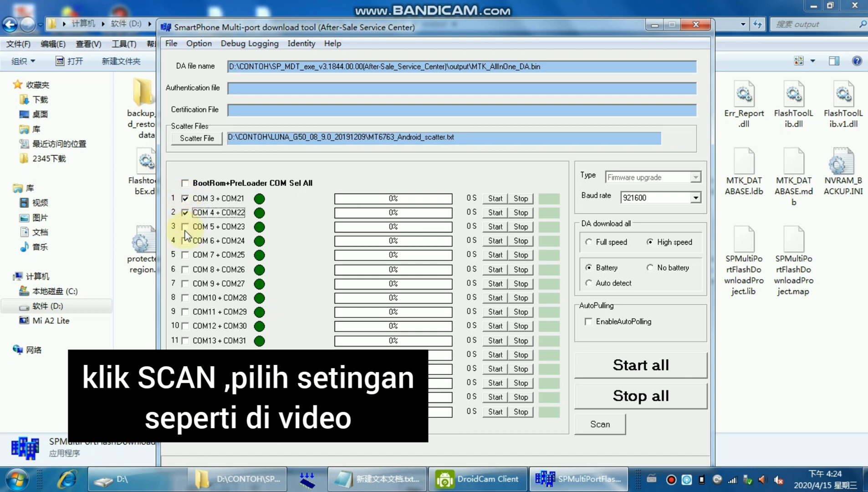
left_click(185, 227)
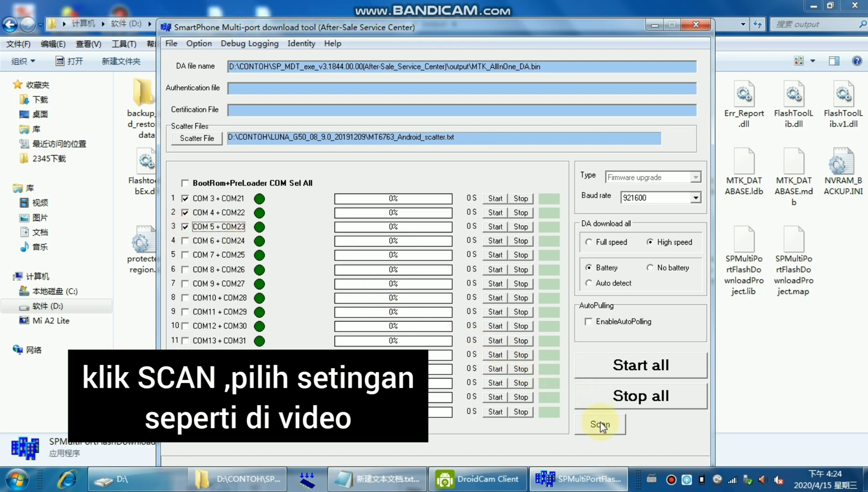
Step: Start the COM port scan, accepting the port reset, and clear the desktop so the download tool sits beside the camera video
left_click(586, 426)
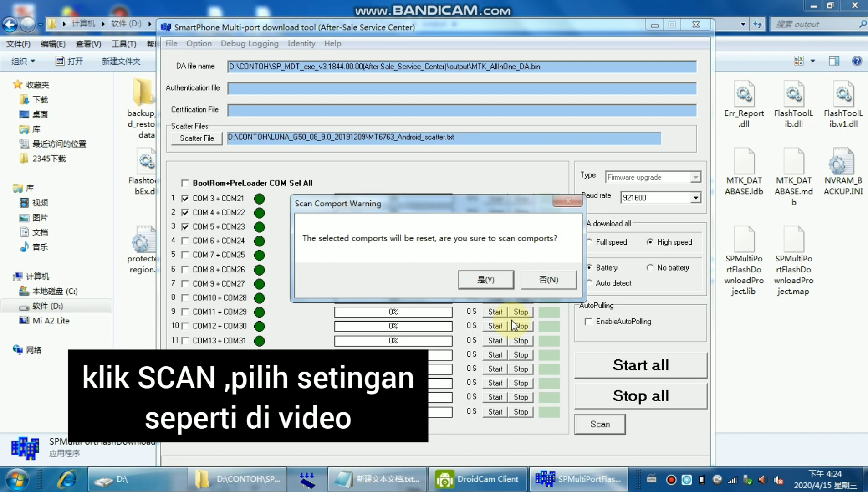
left_click(490, 281)
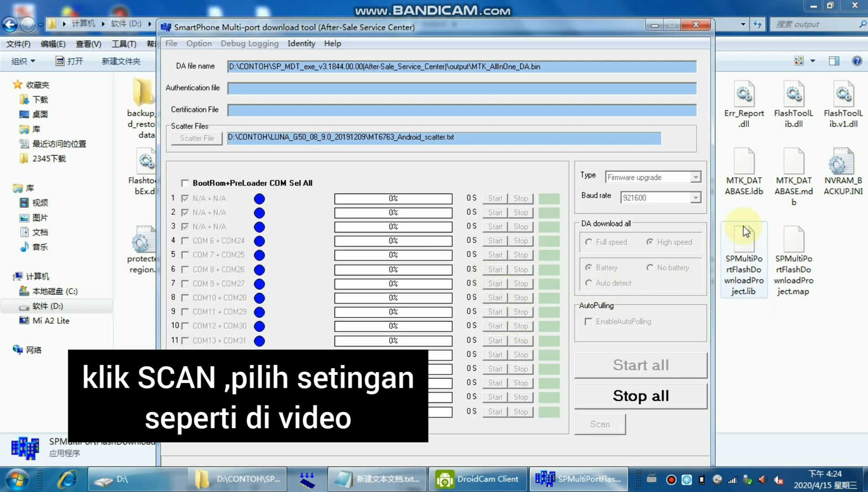
left_click(855, 5)
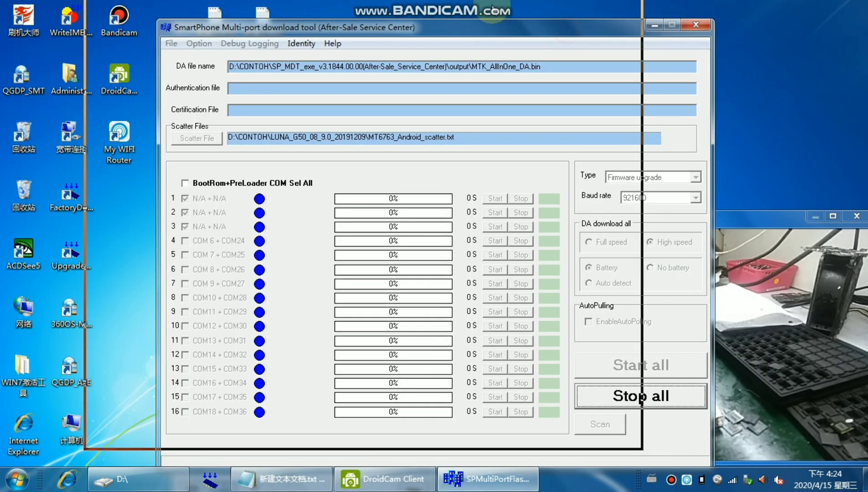
left_click_drag(492, 7, 438, 19)
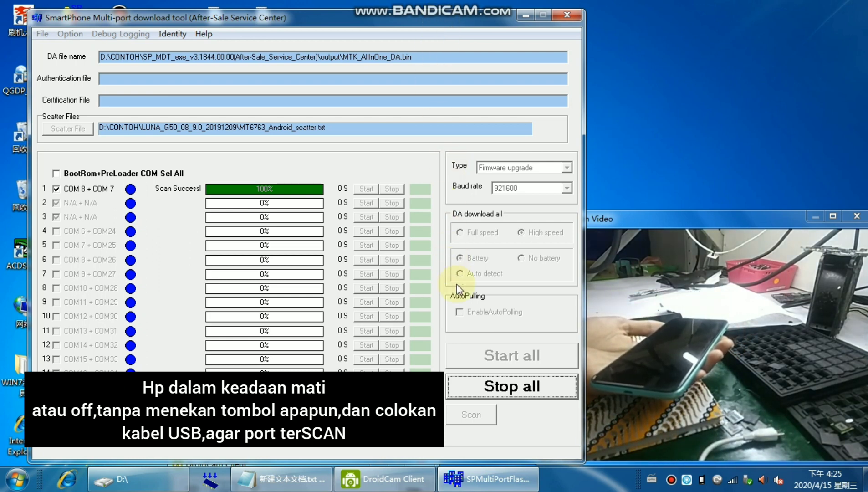
Step: Stop the port scan and deselect the N/A rows 2 and 3, keeping only row 1 enabled
left_click(507, 386)
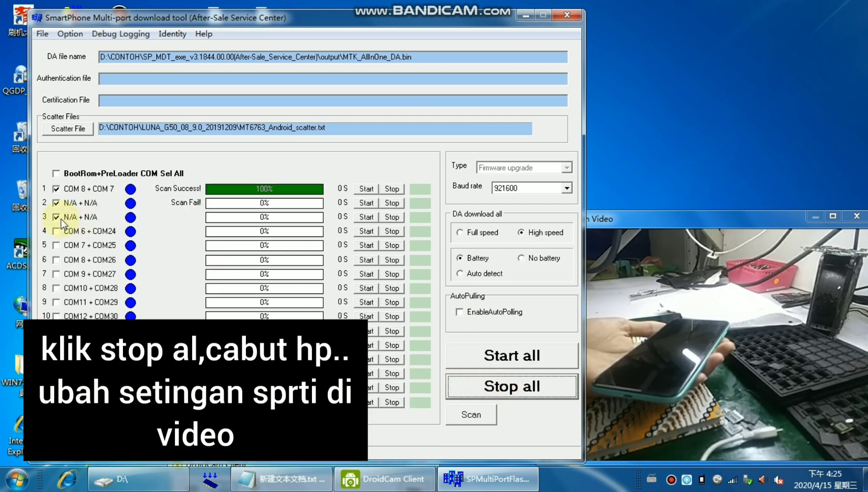
left_click(56, 216)
left_click(56, 203)
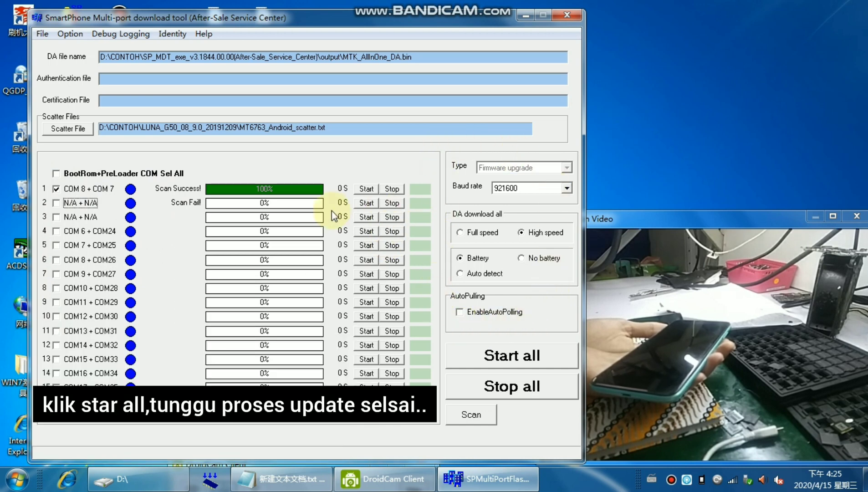
Step: Start the firmware download on the enabled port and bring the DroidCam Video window to the front
left_click(511, 357)
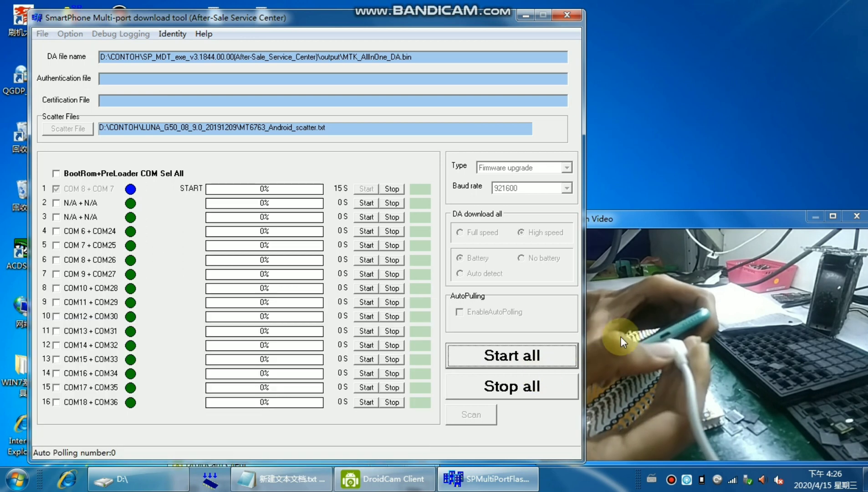
left_click(641, 334)
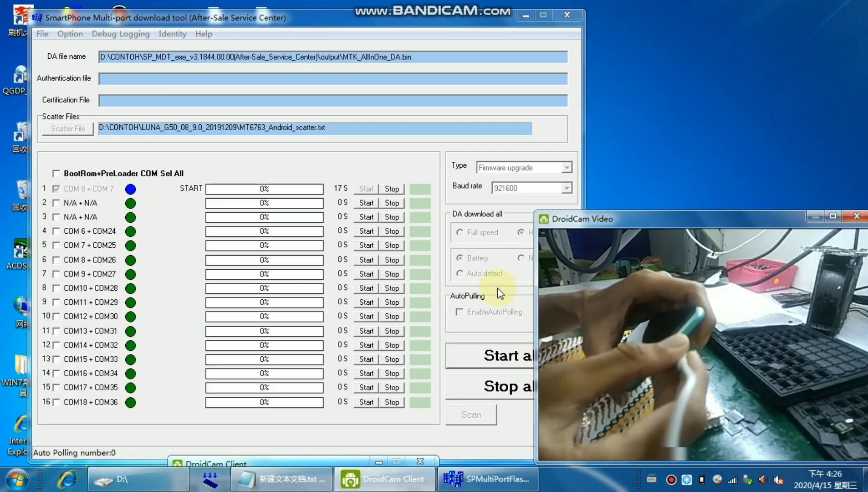